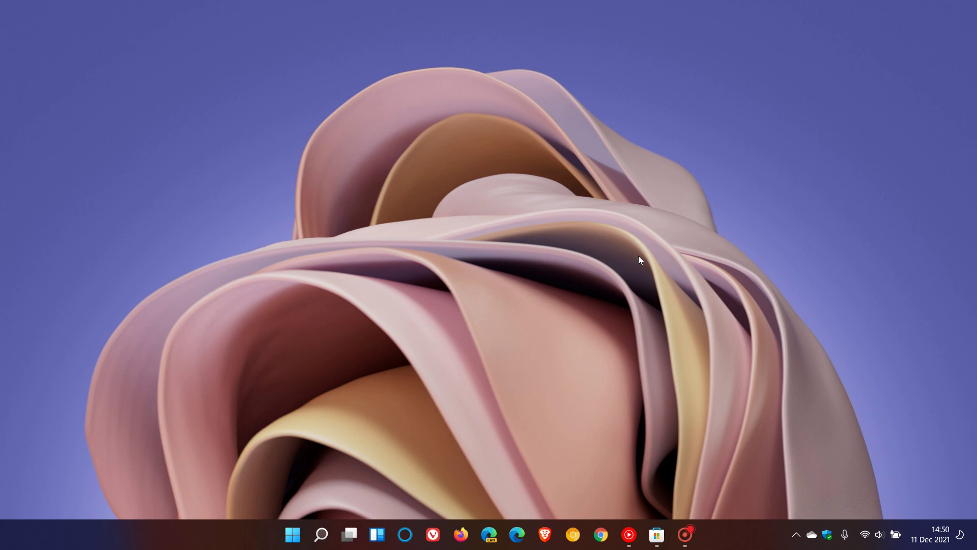
Launch Microsoft Store from the taskbar to its Home page
click(656, 534)
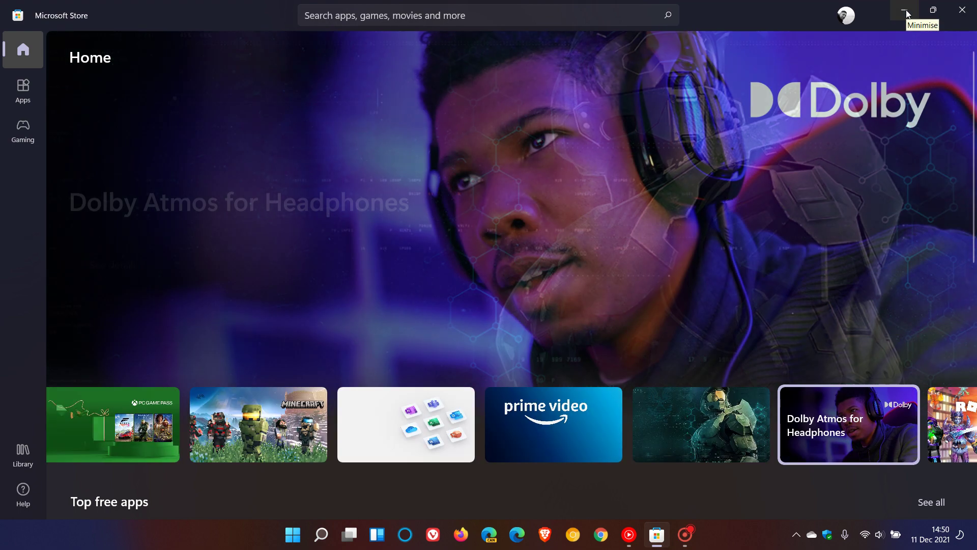
click(906, 10)
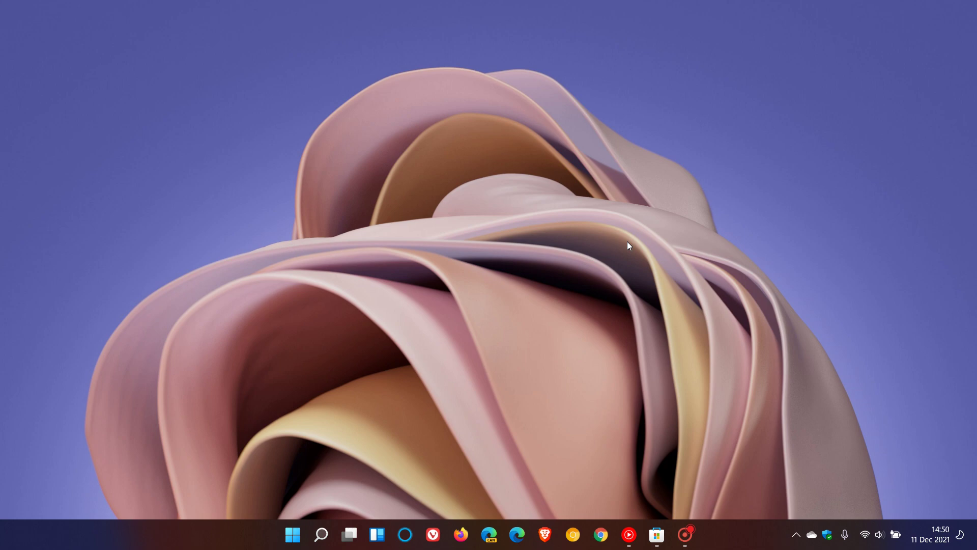